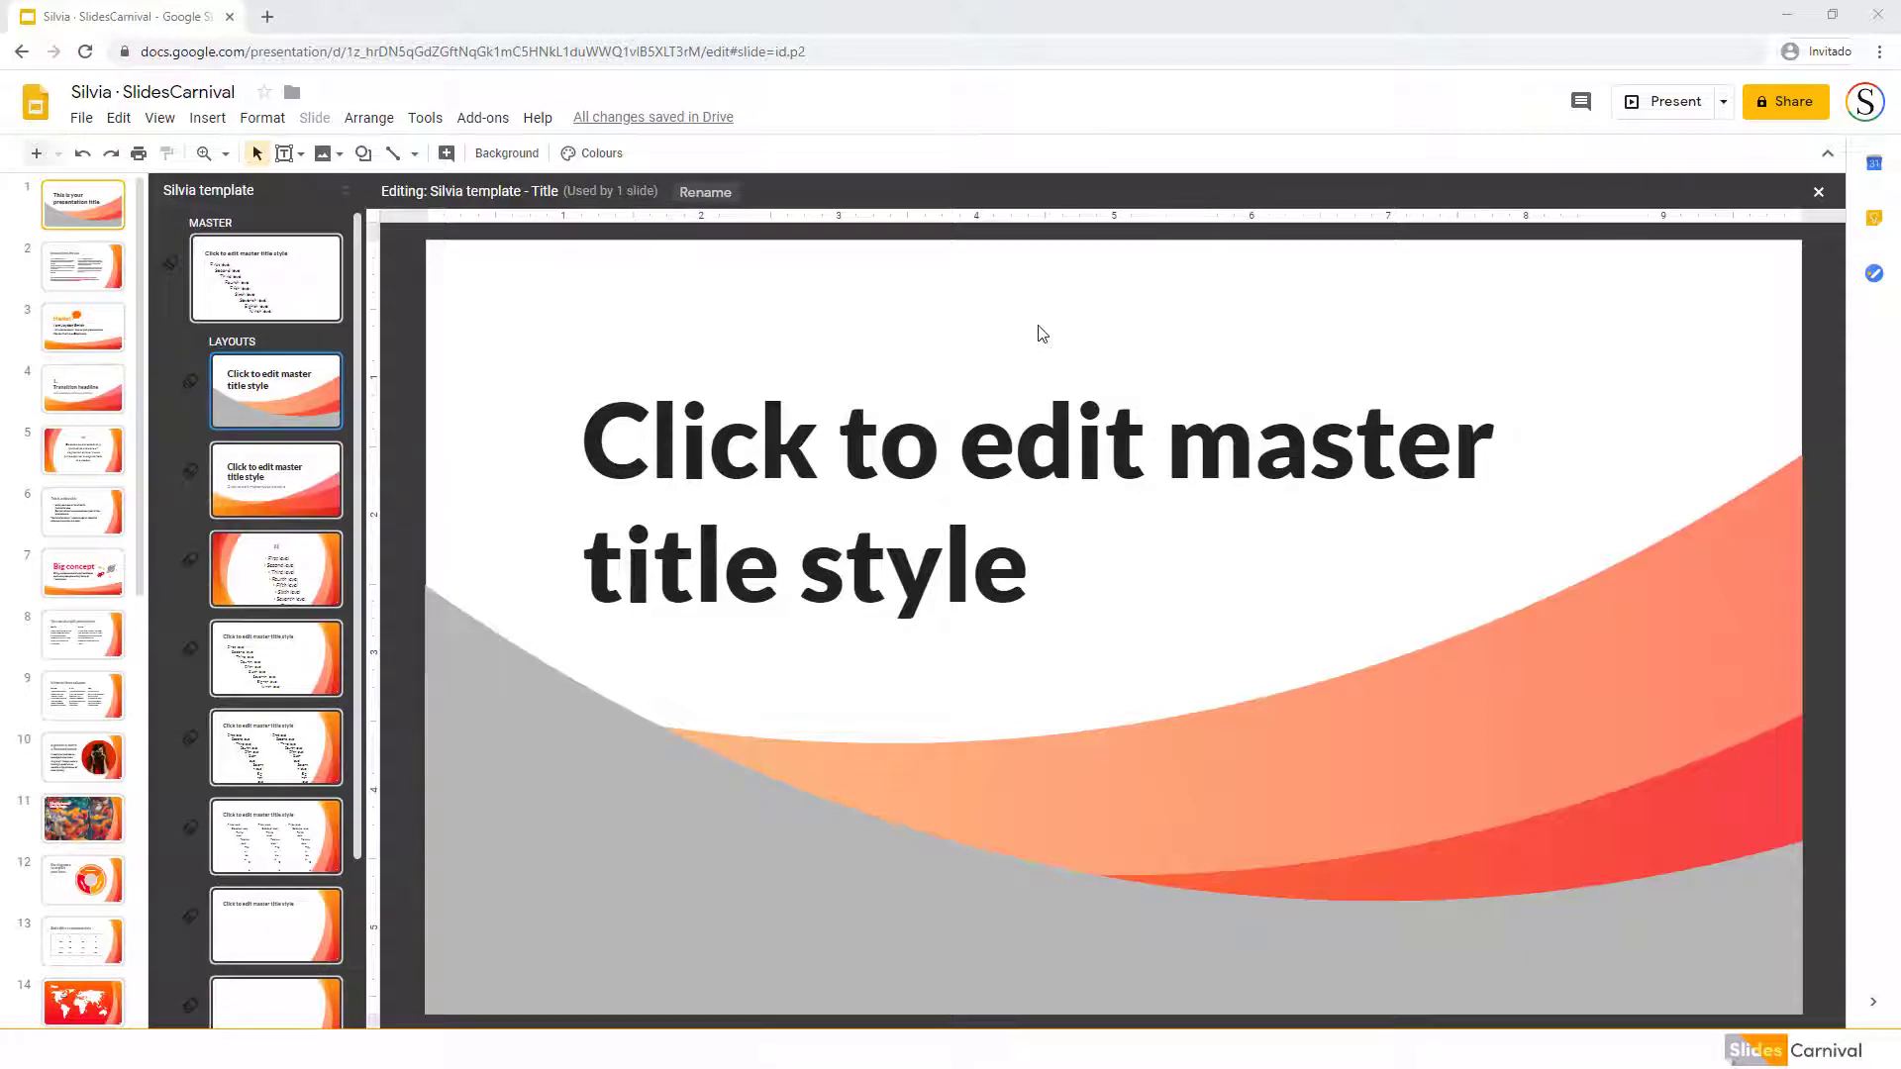
- Open the Custom gradient dialog for the grey wave shape's fill on the Title layout
click(625, 769)
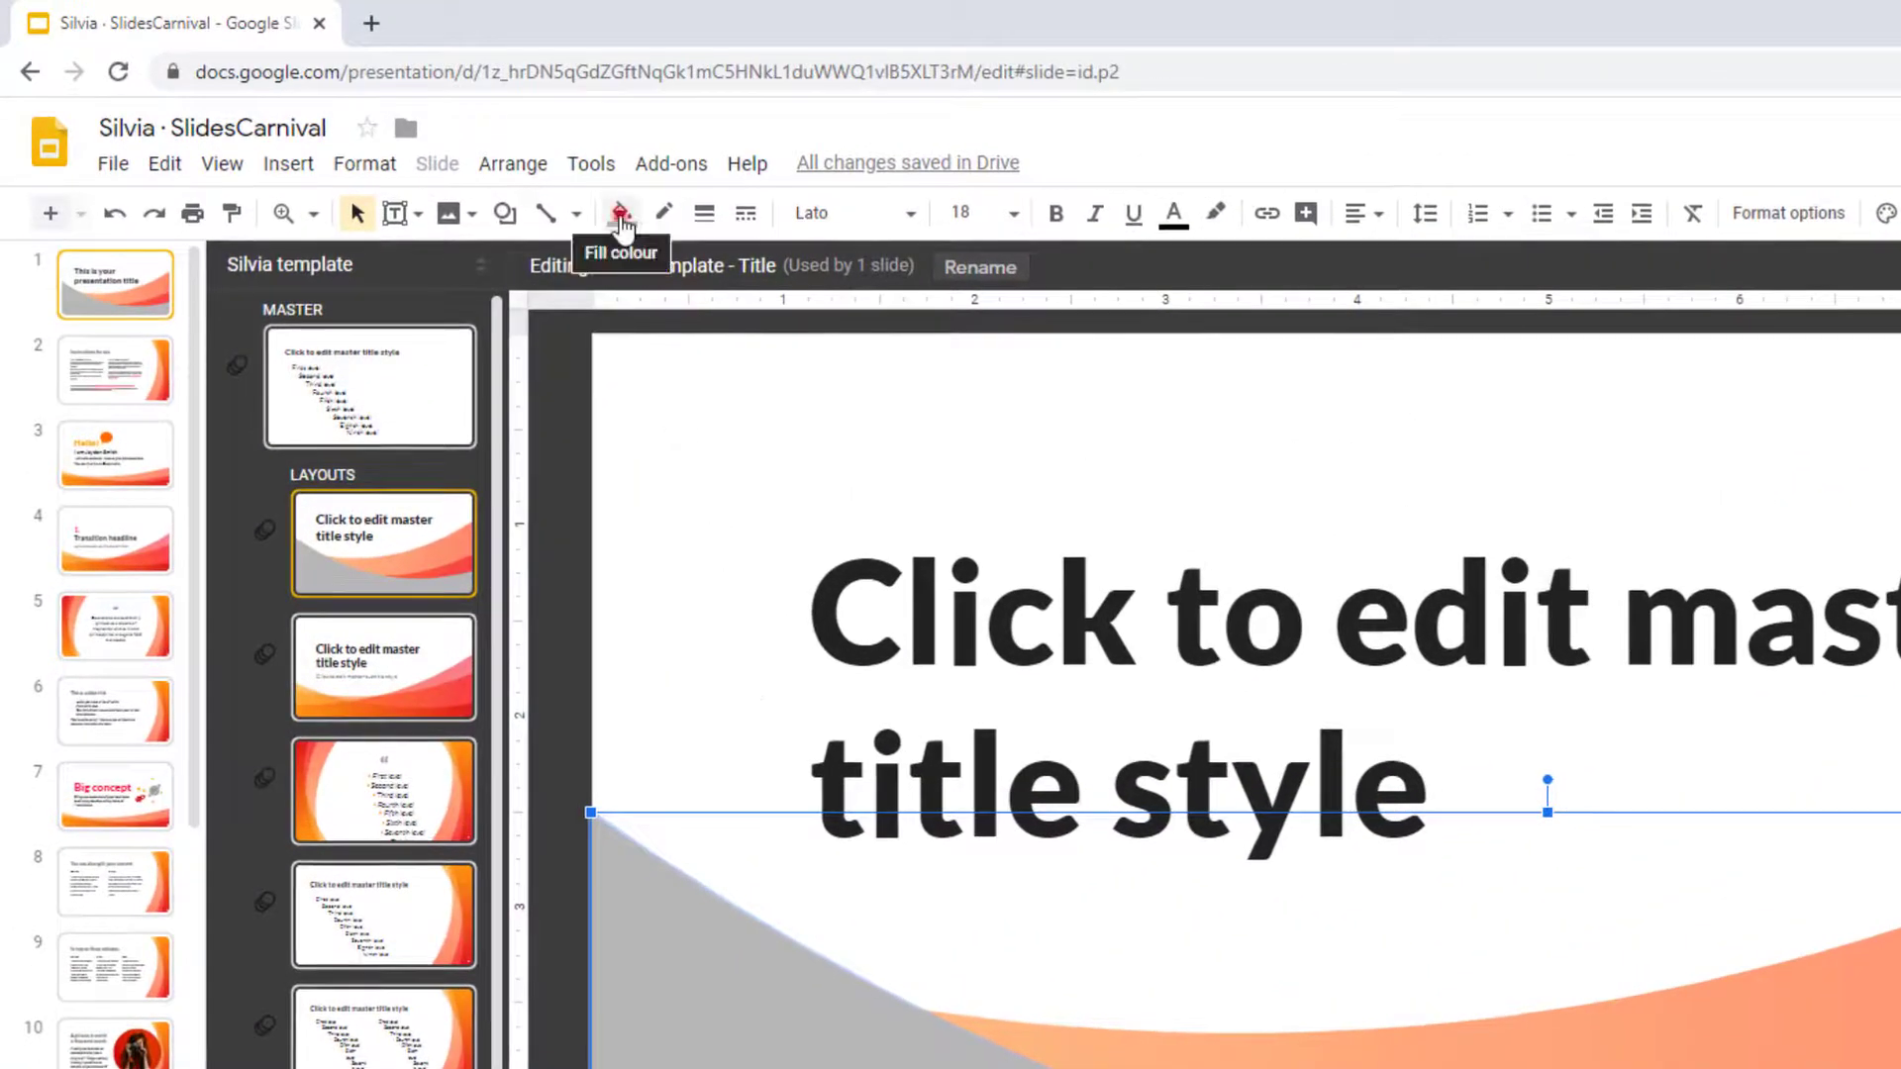
click(621, 212)
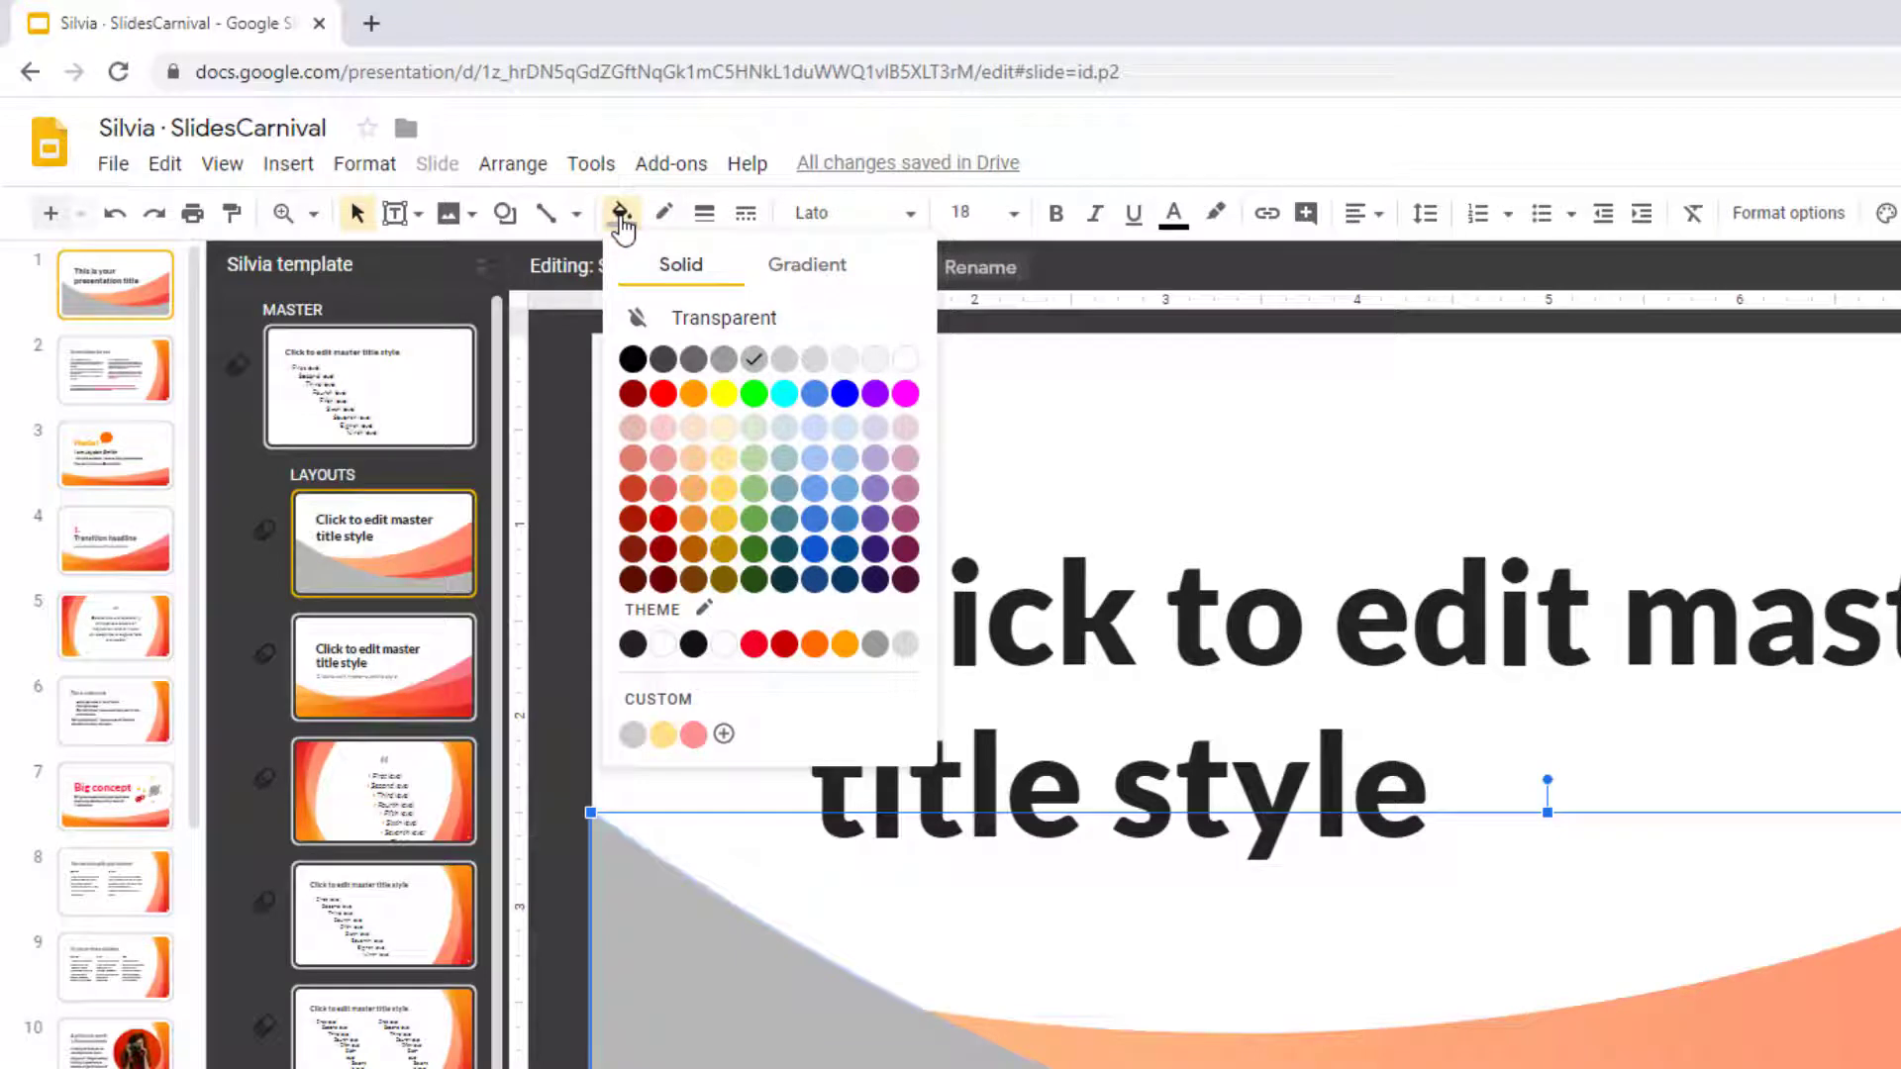
click(819, 263)
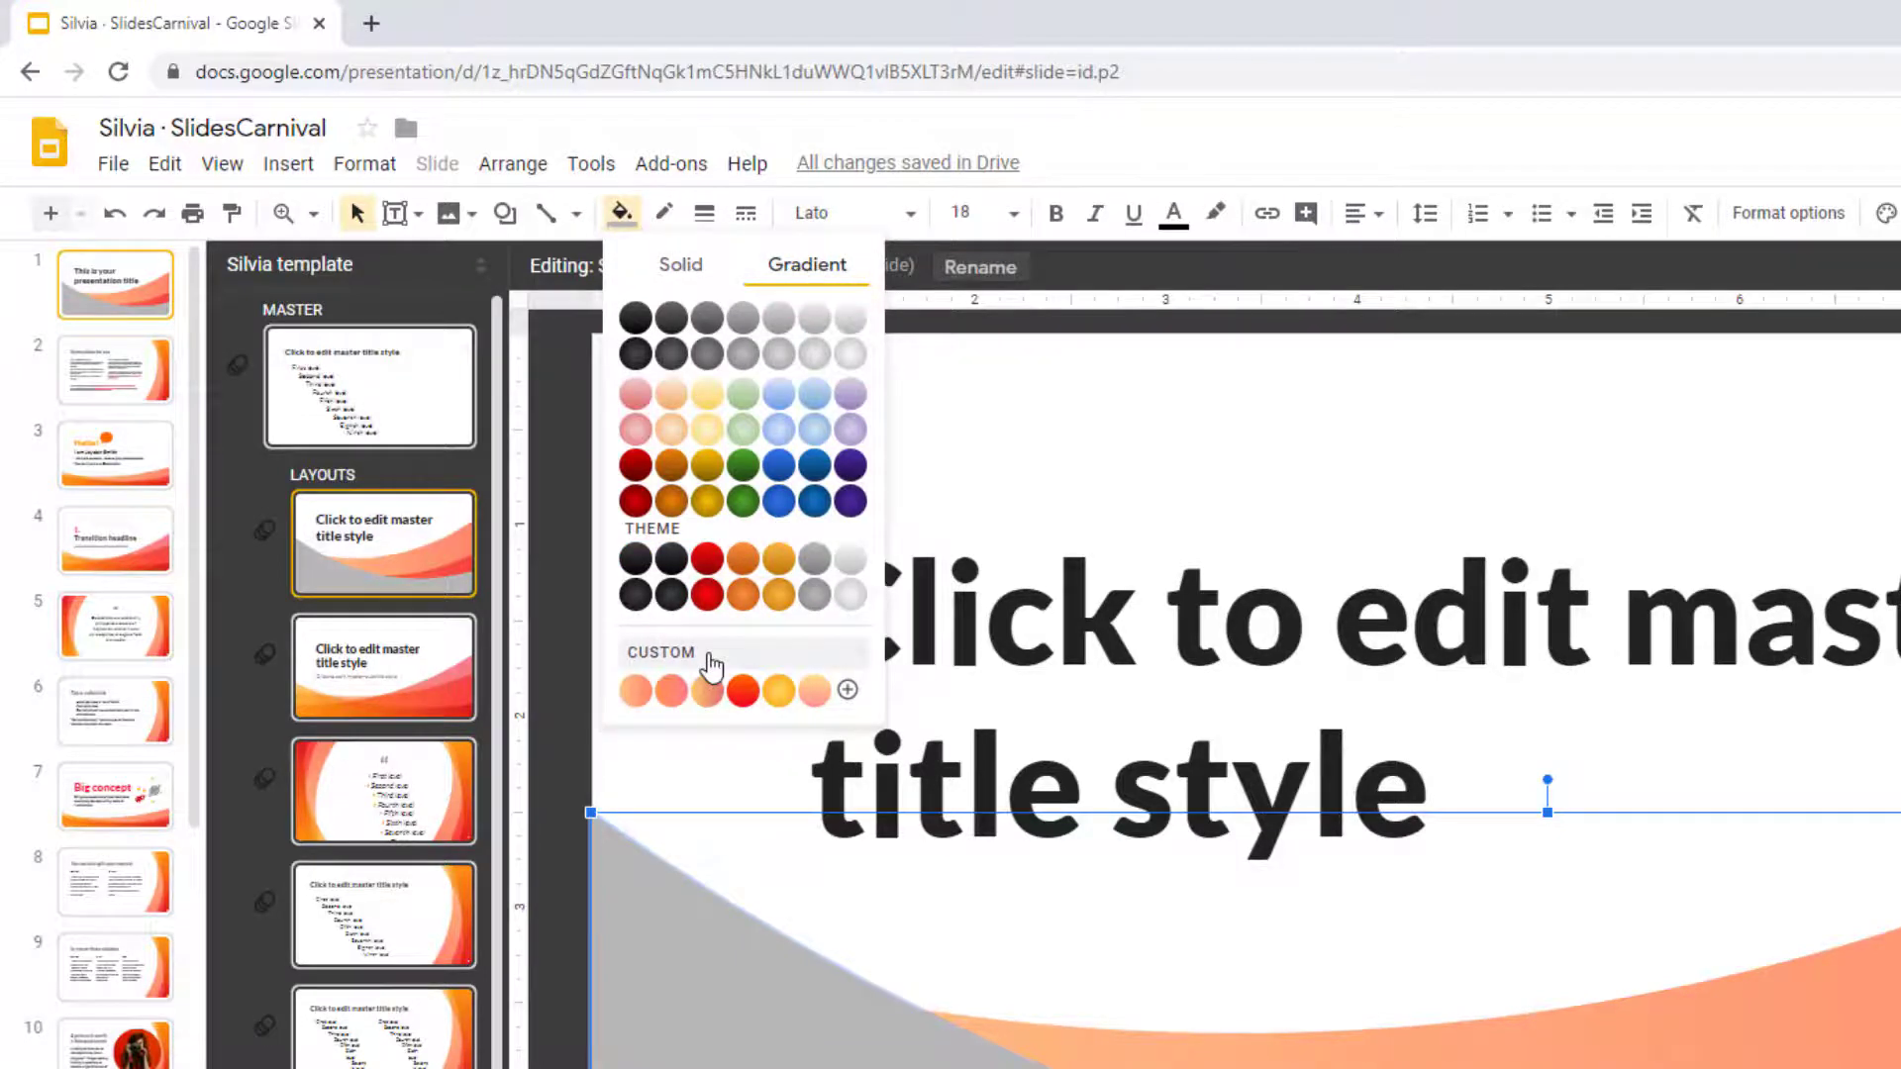
click(711, 664)
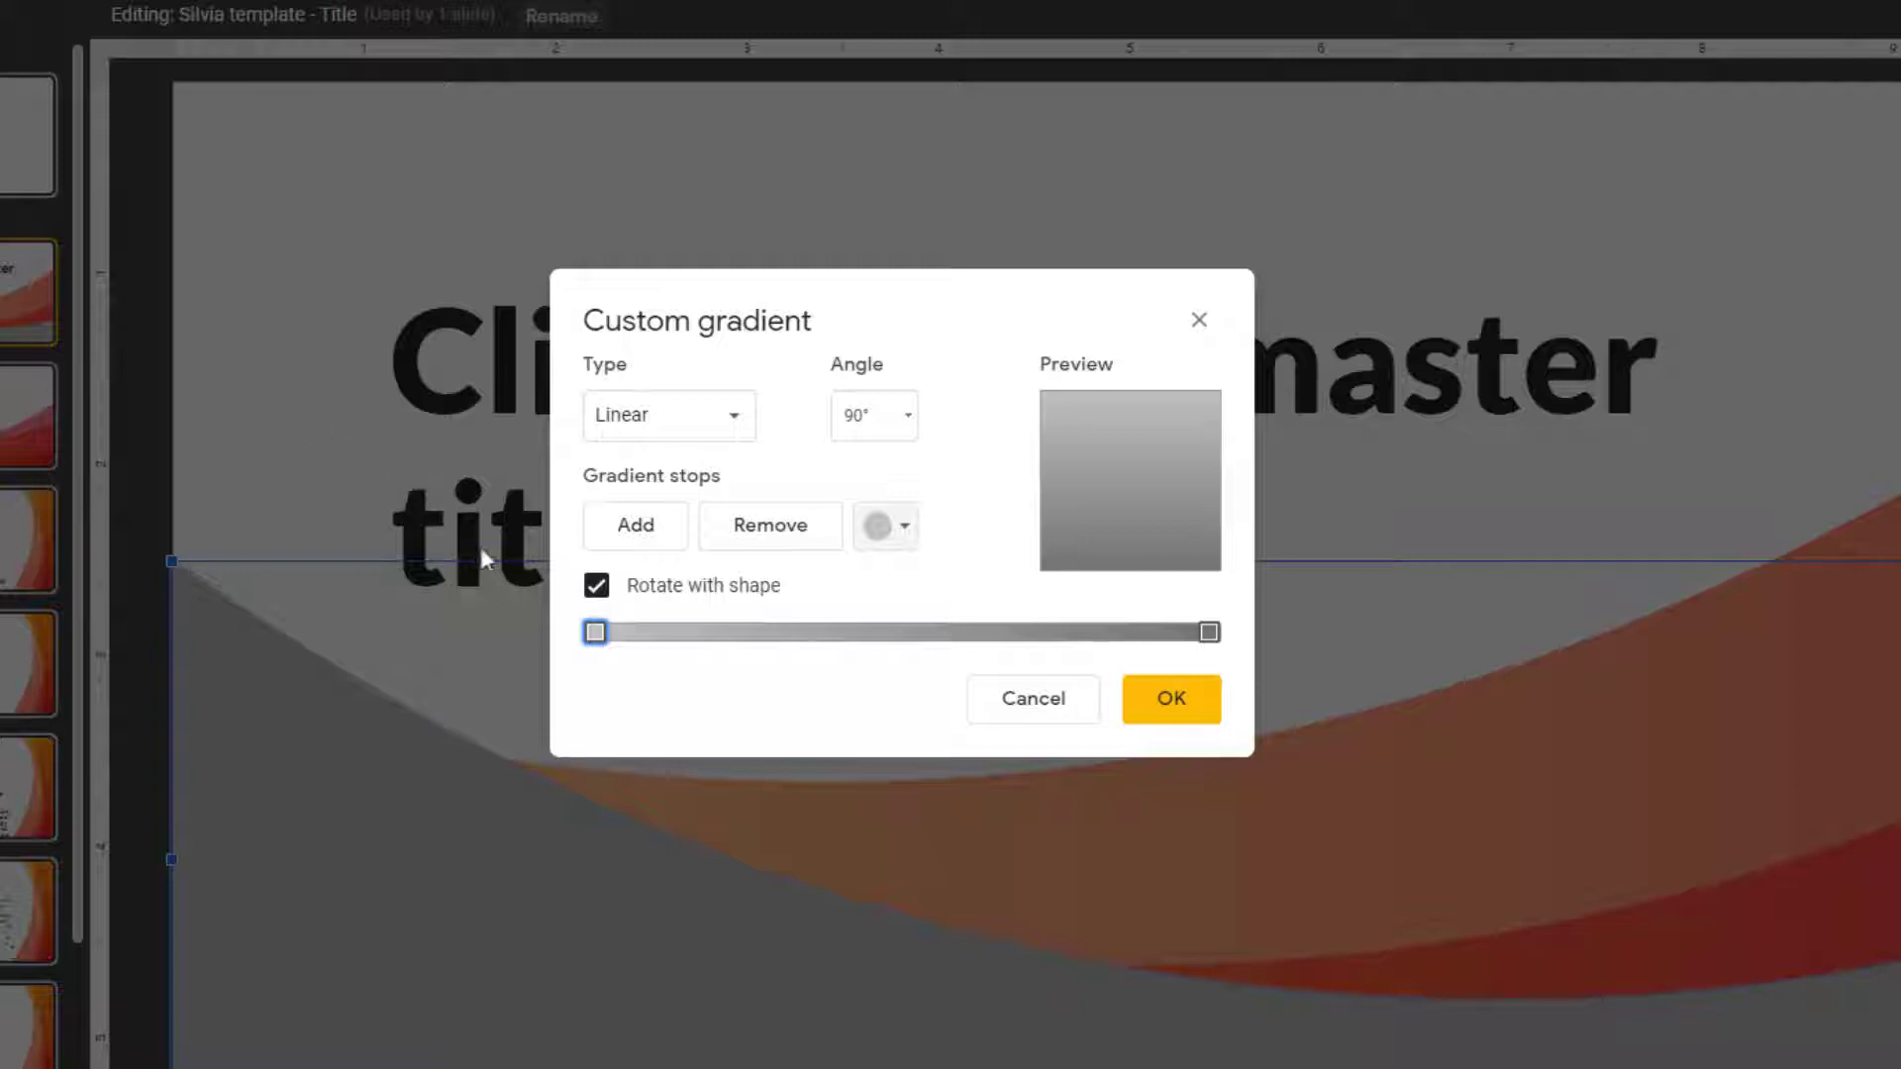
- Set the gradient's left stop to a custom, partly transparent orange-yellow colour
click(596, 637)
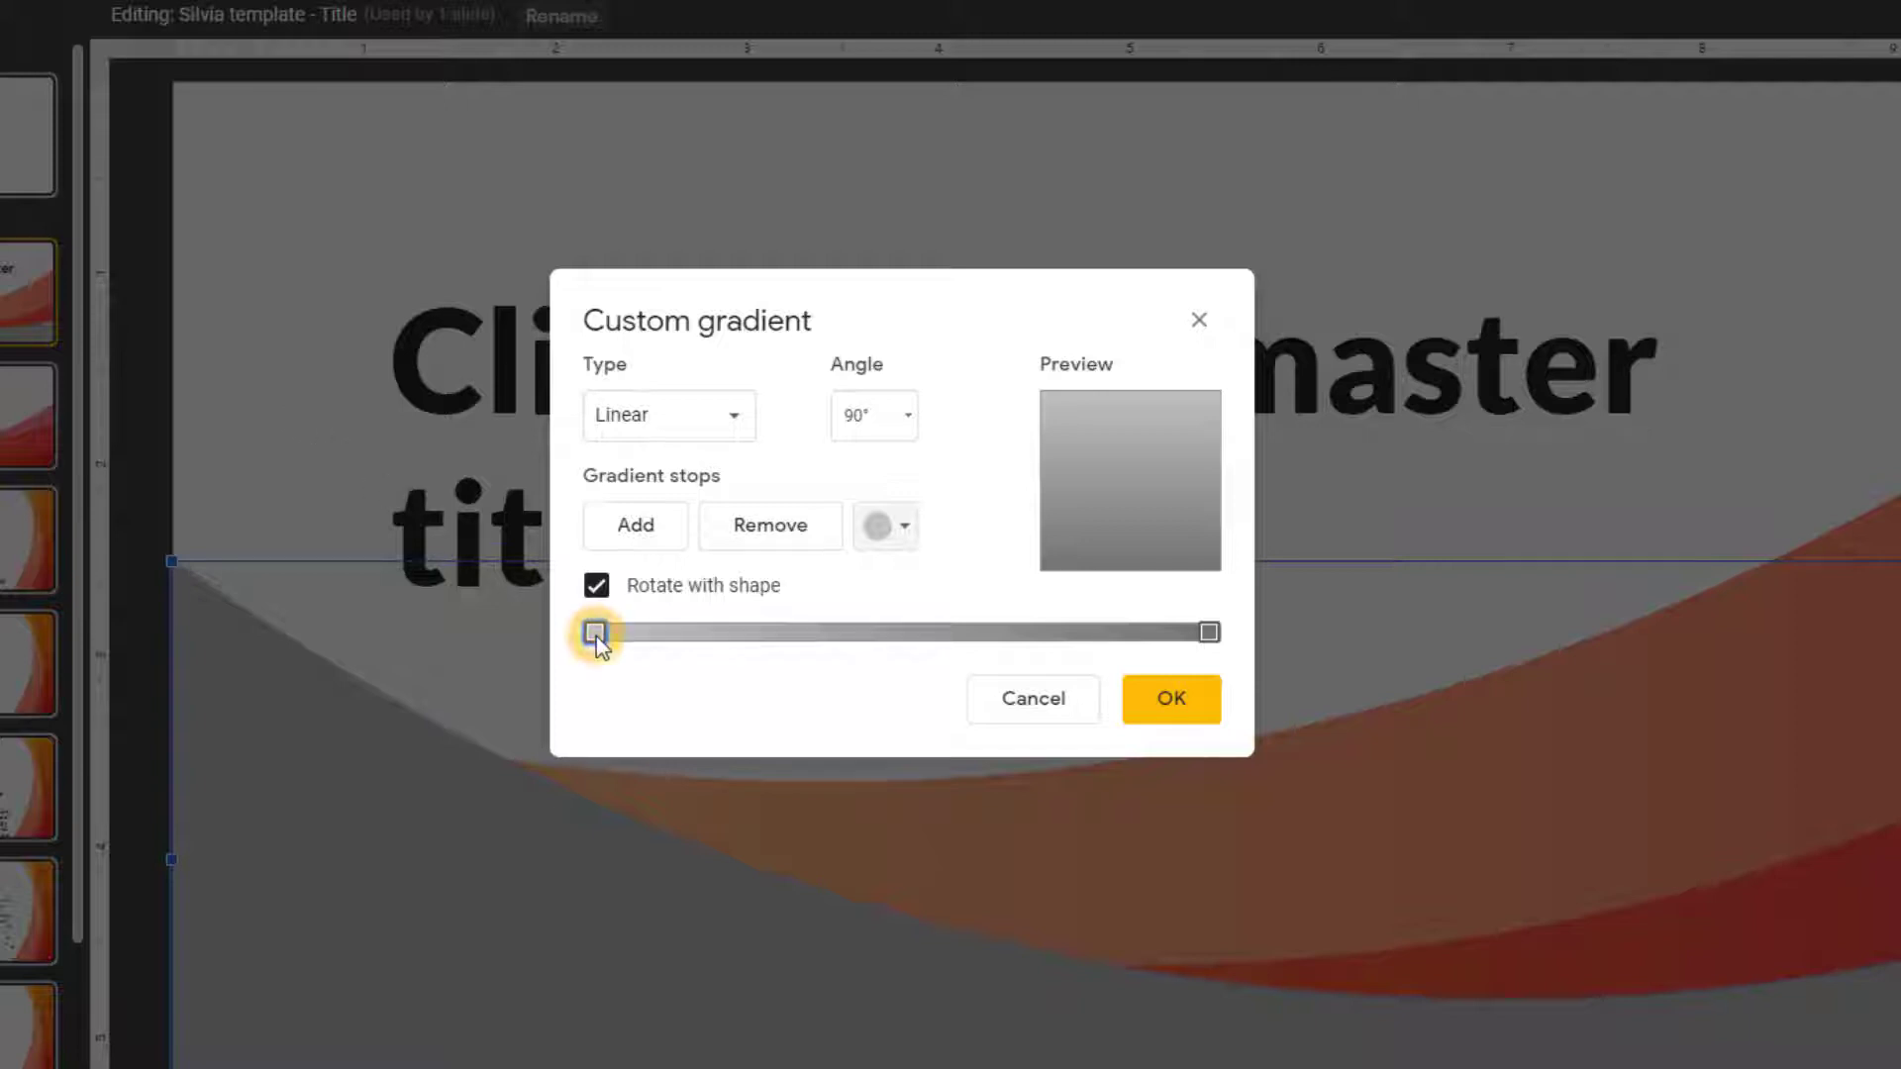
click(898, 527)
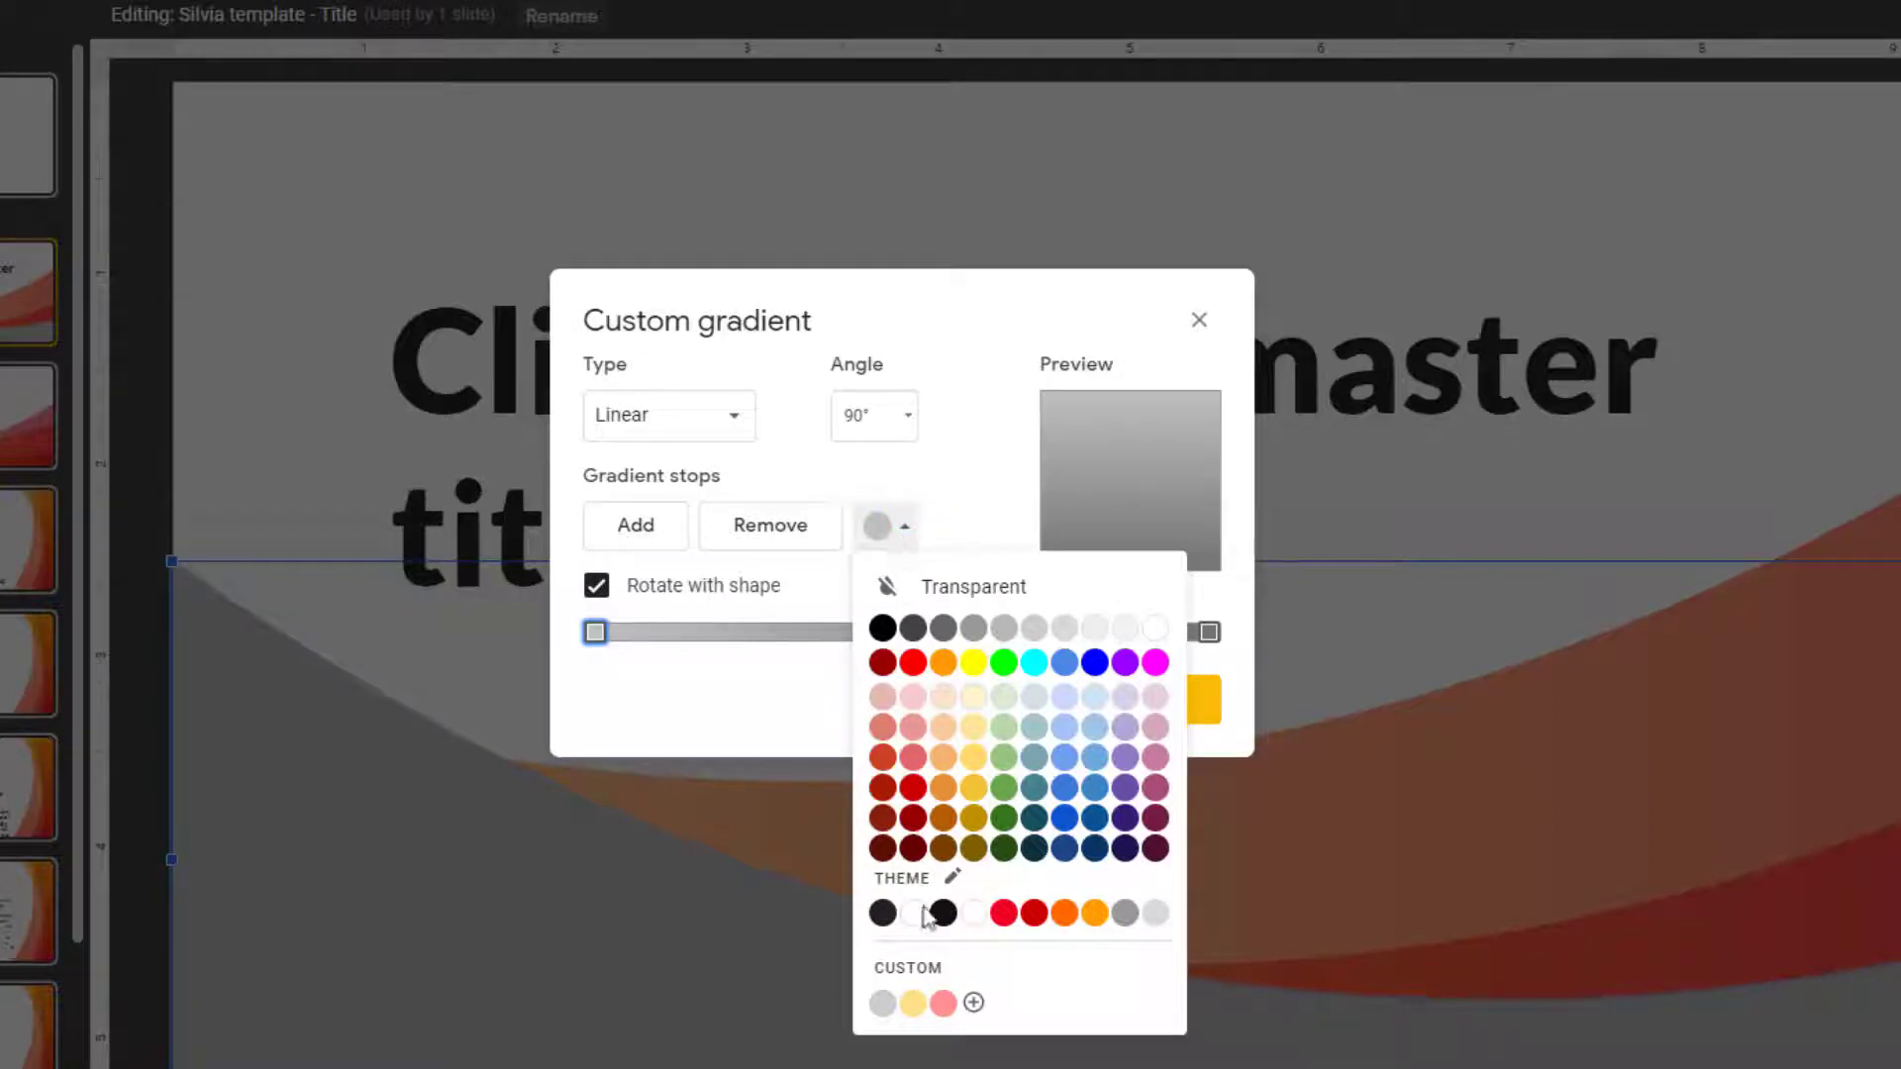
click(927, 981)
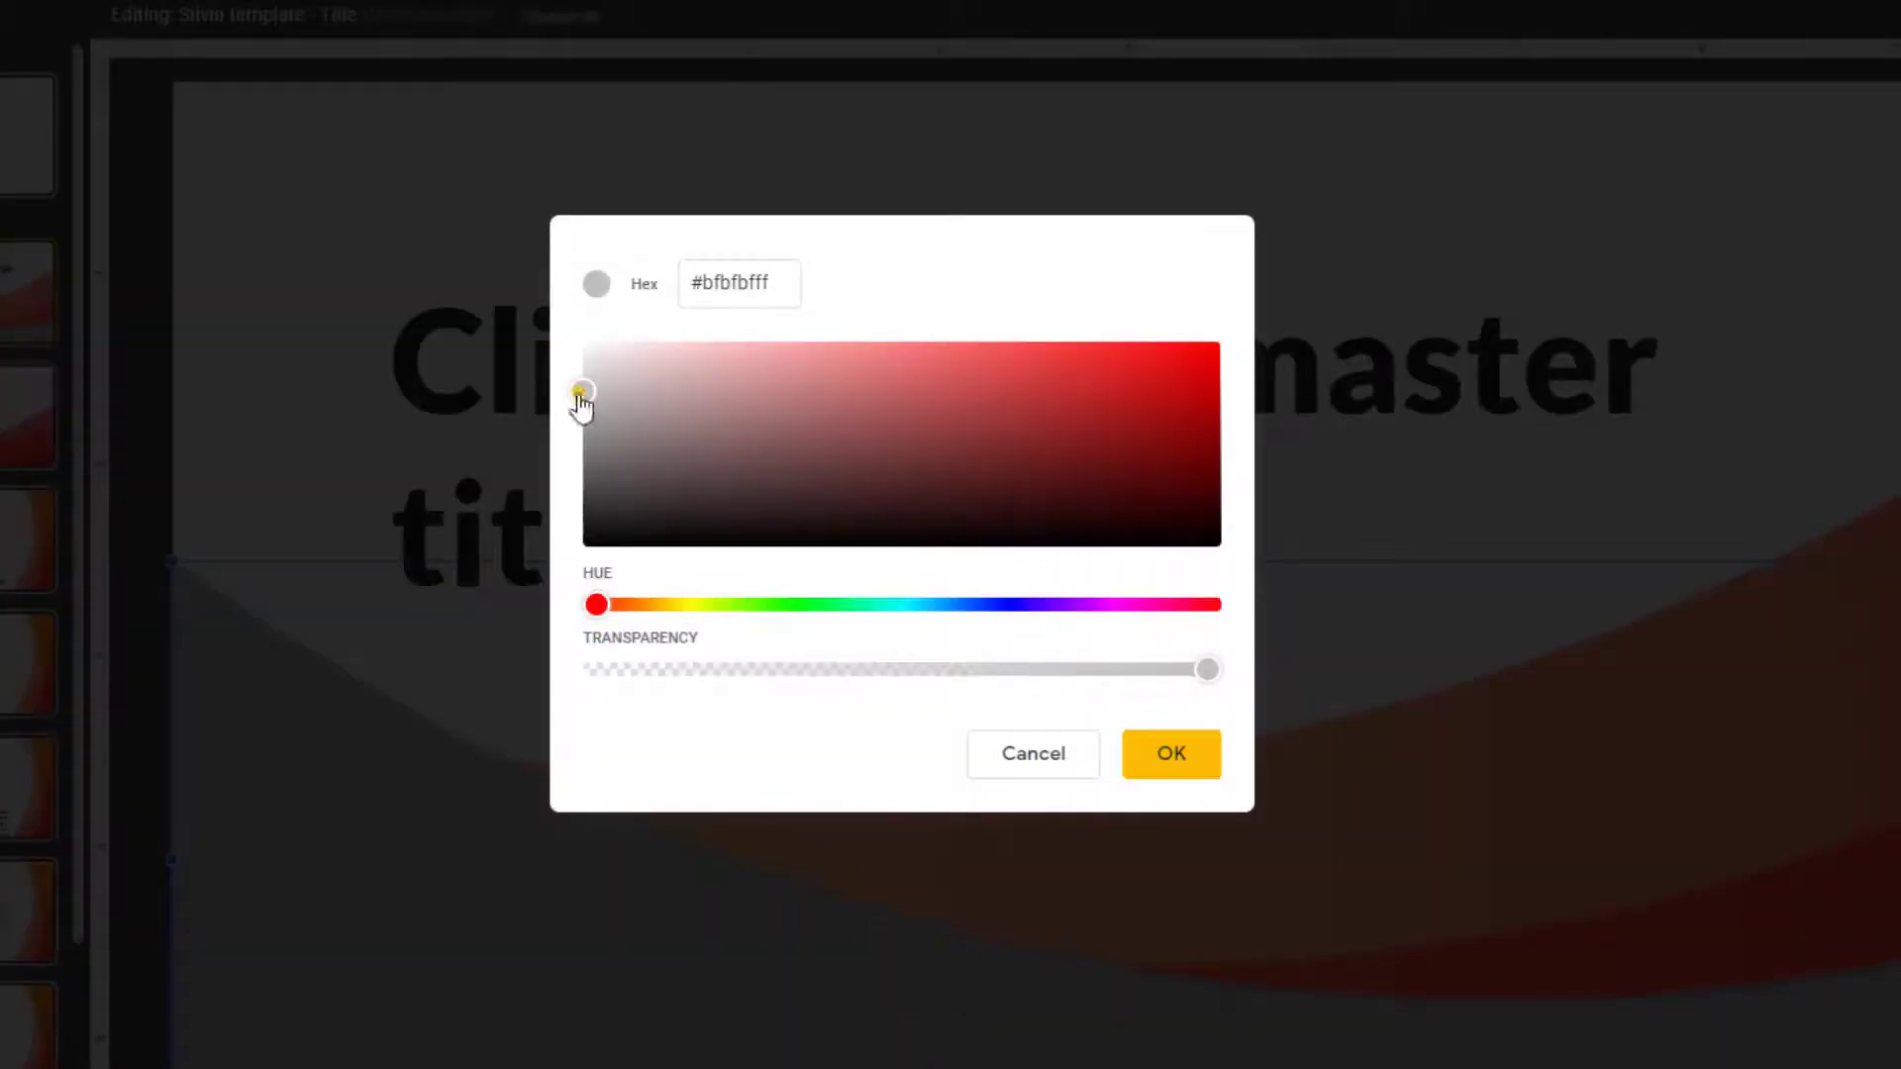
drag(584, 392, 1106, 343)
drag(598, 606, 668, 608)
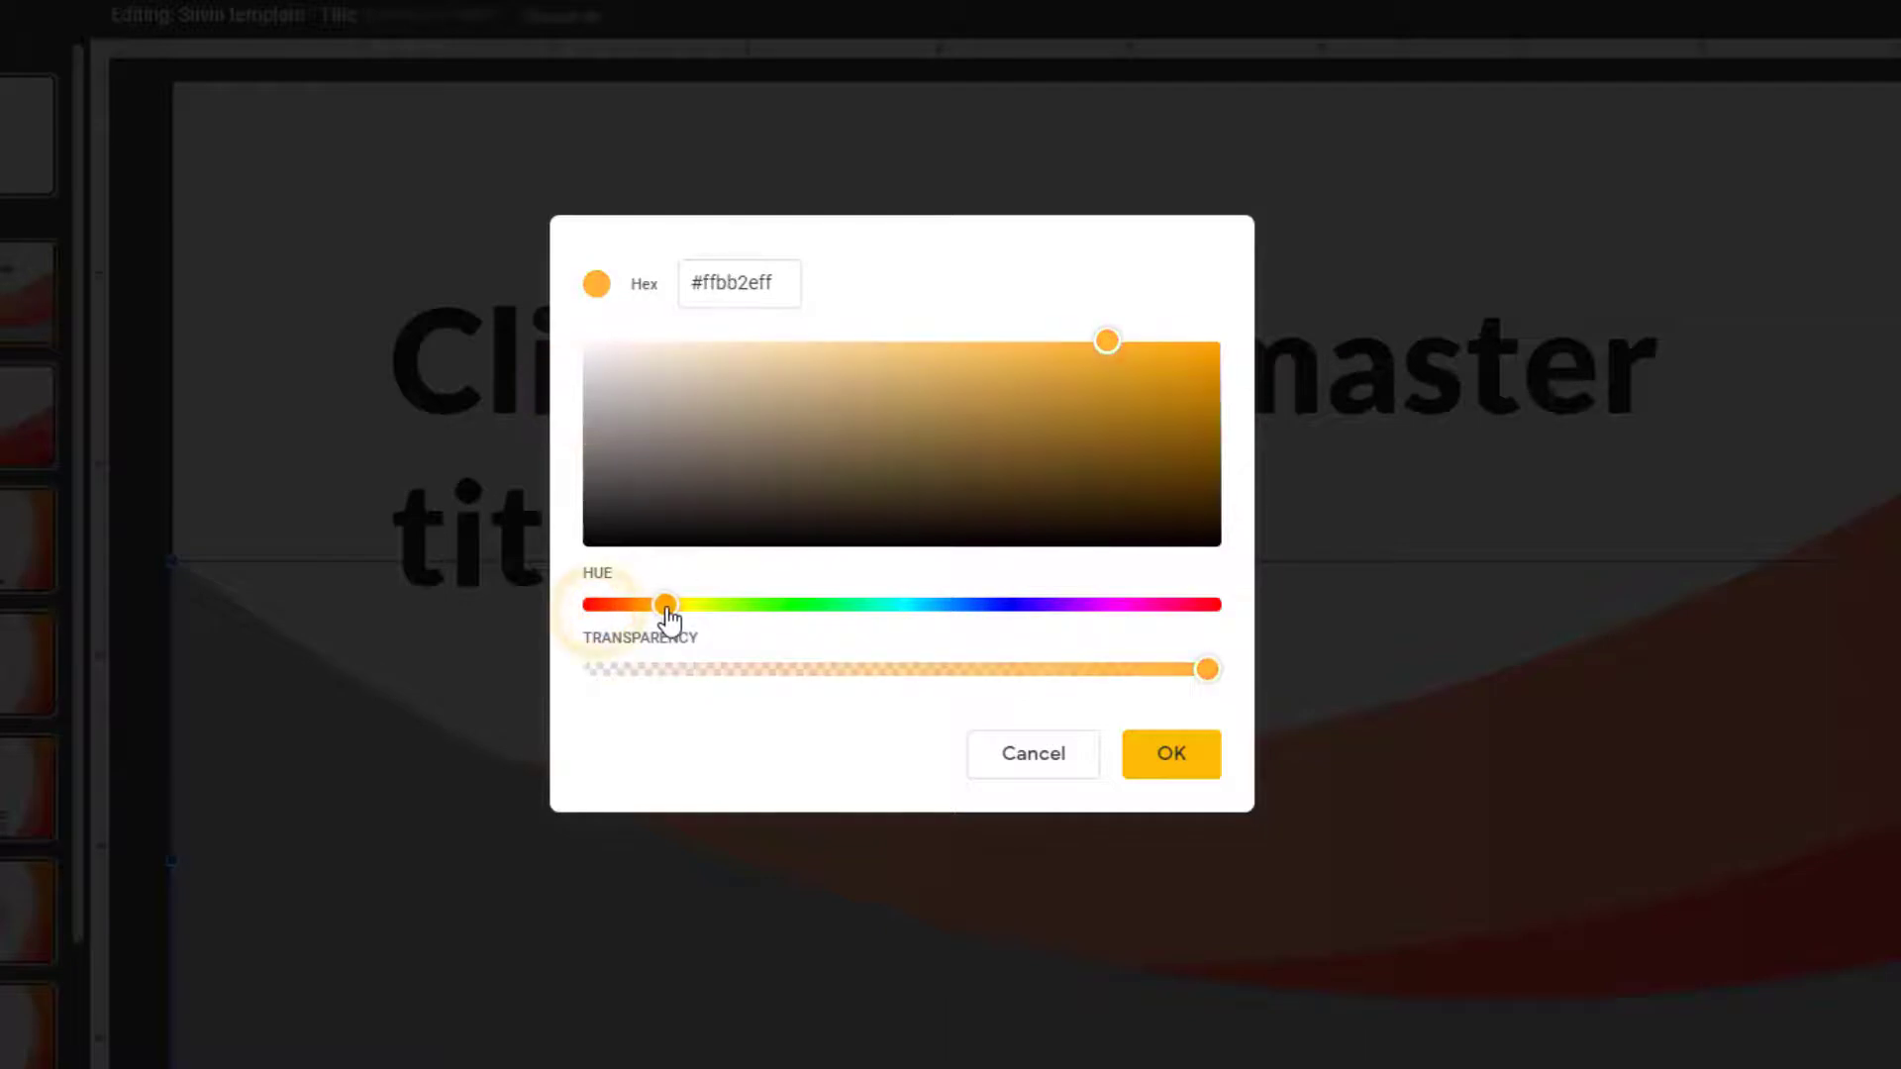
drag(1206, 671, 910, 680)
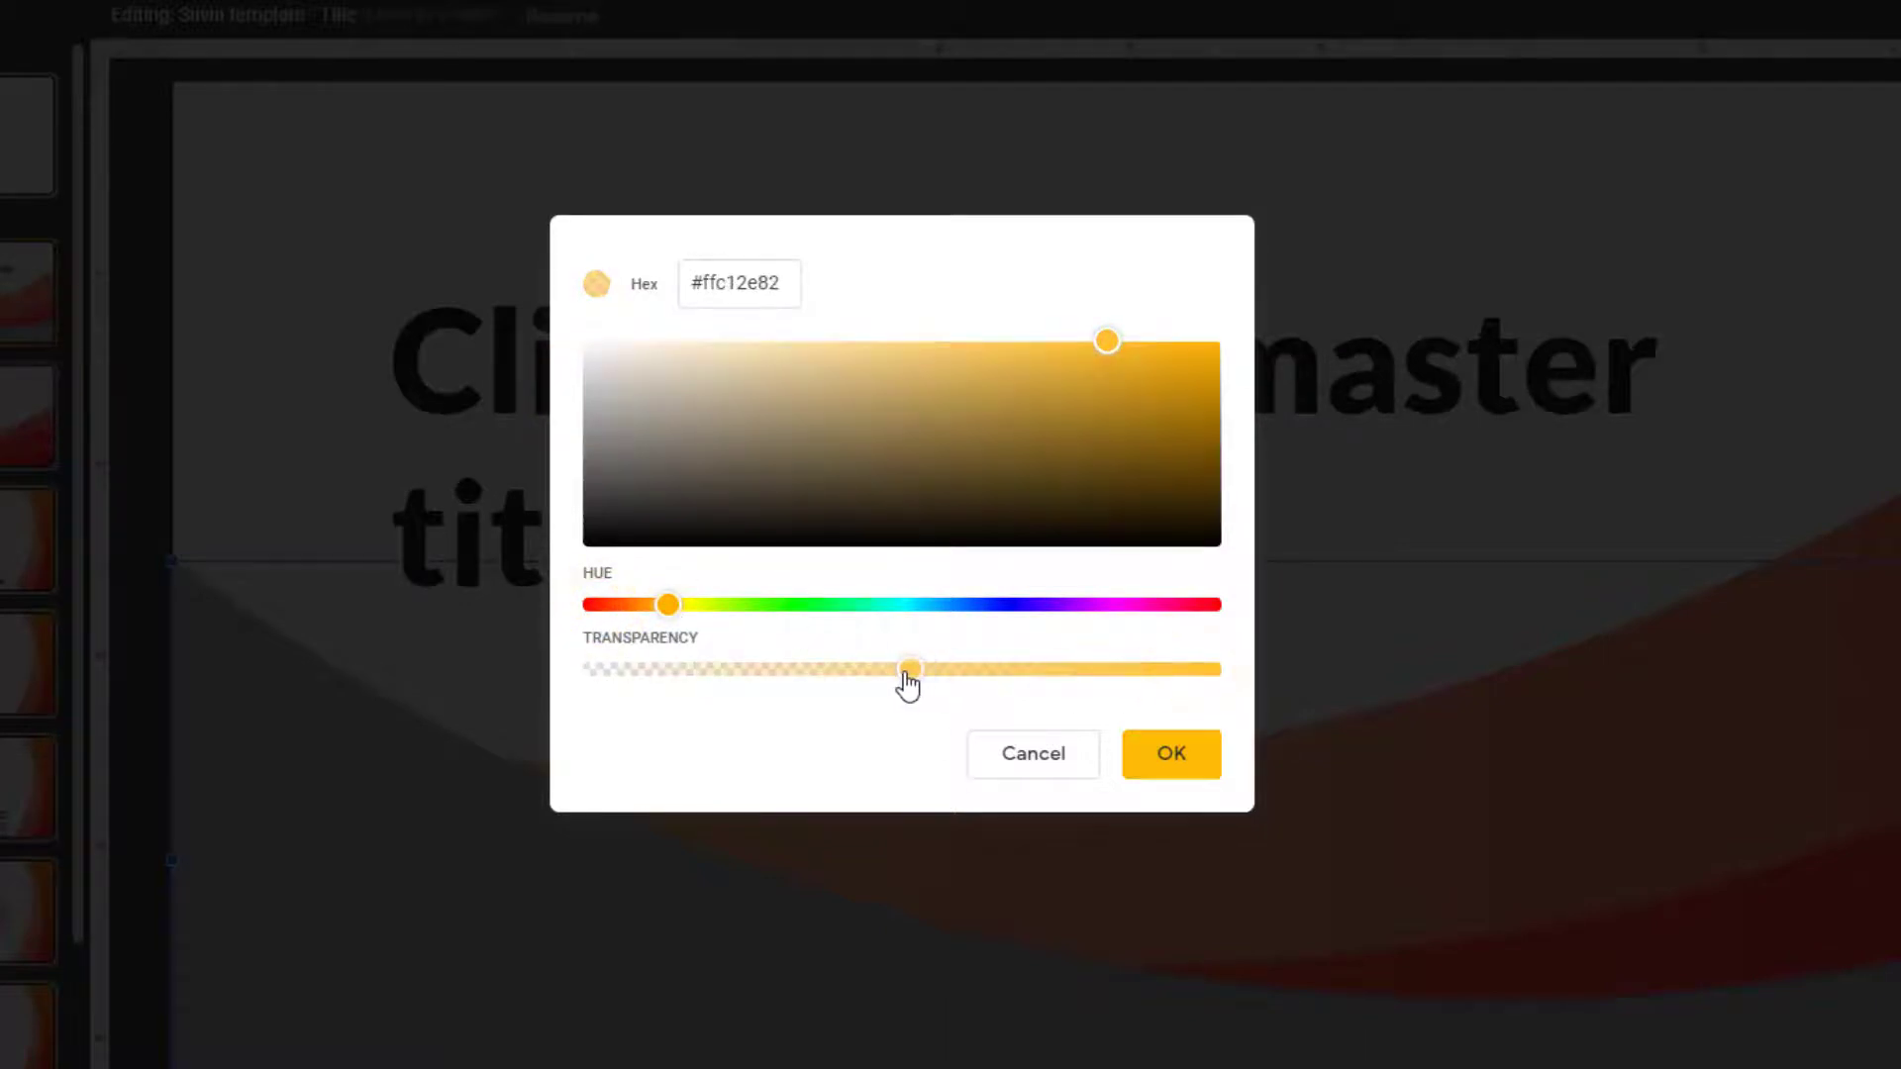
click(1160, 755)
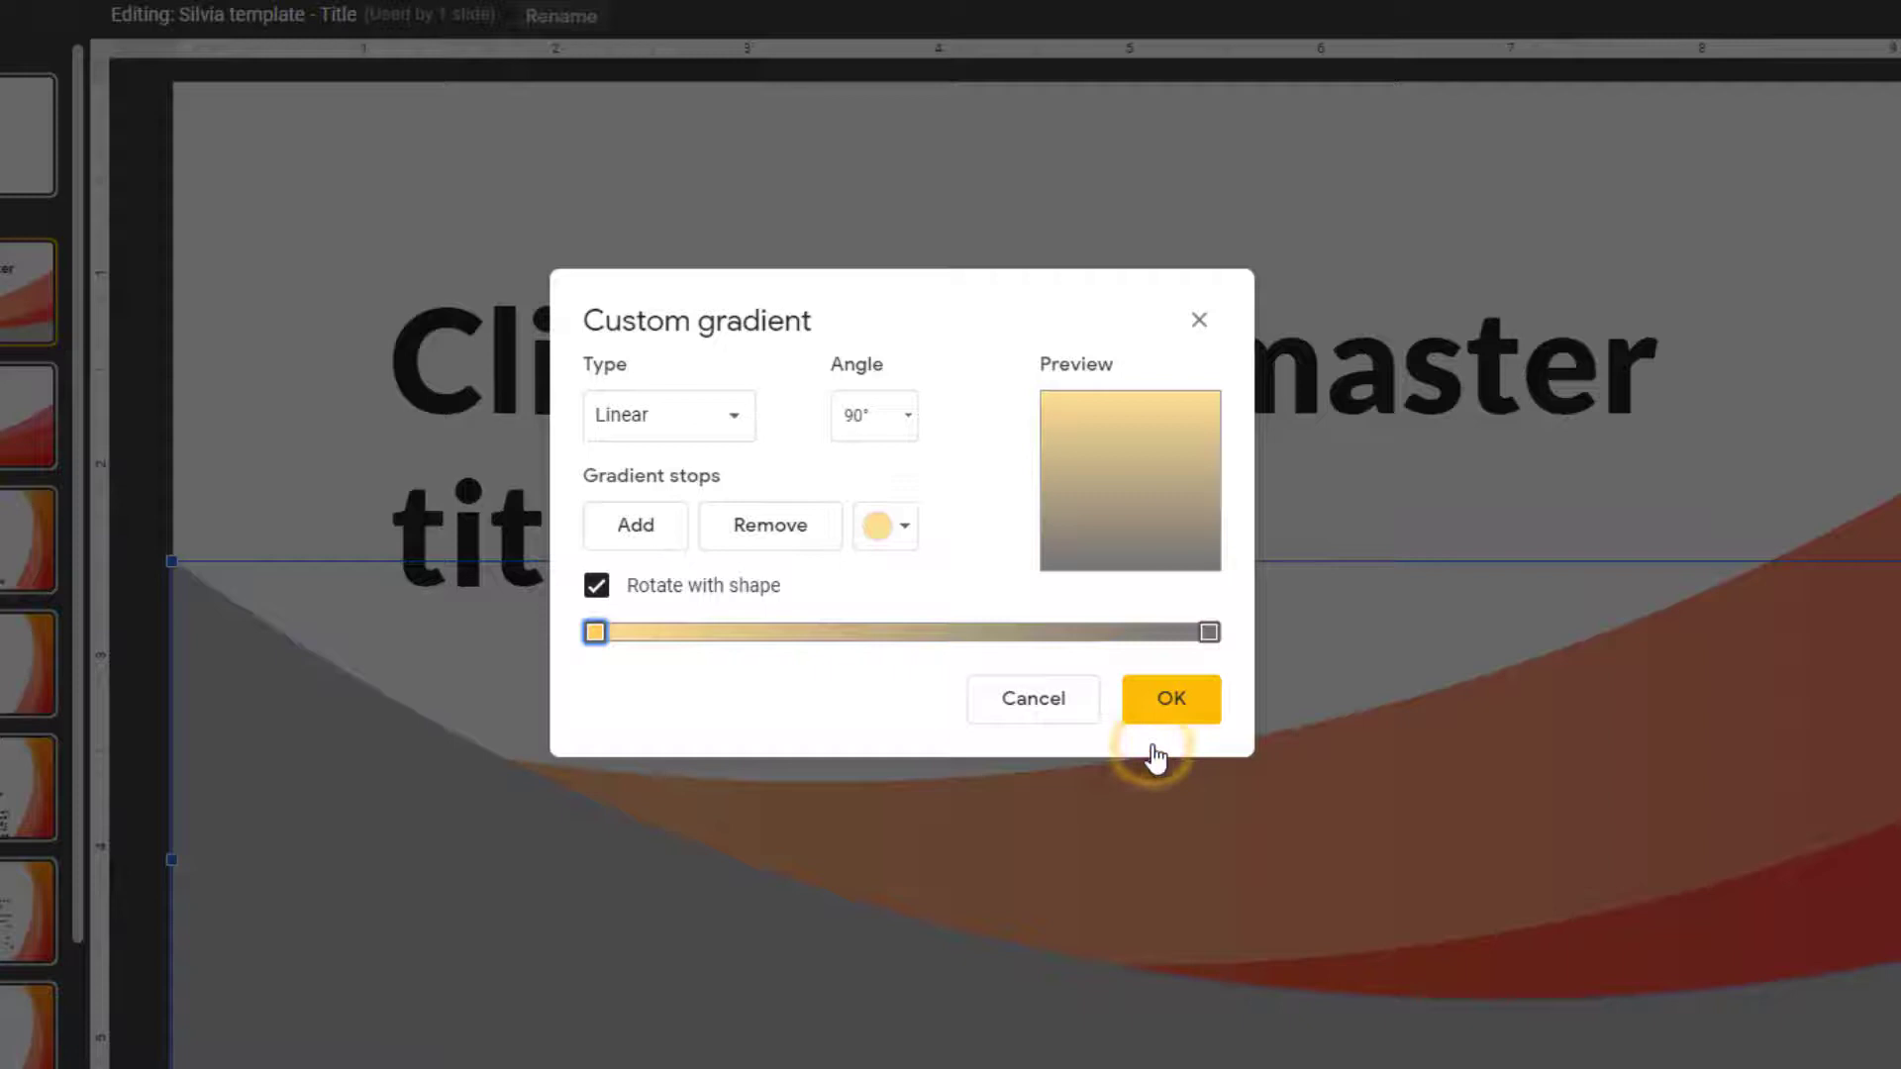
- Set the right stop to a semi-transparent pinkish red, apply the gradient, and exit the theme builder
click(1204, 635)
click(894, 535)
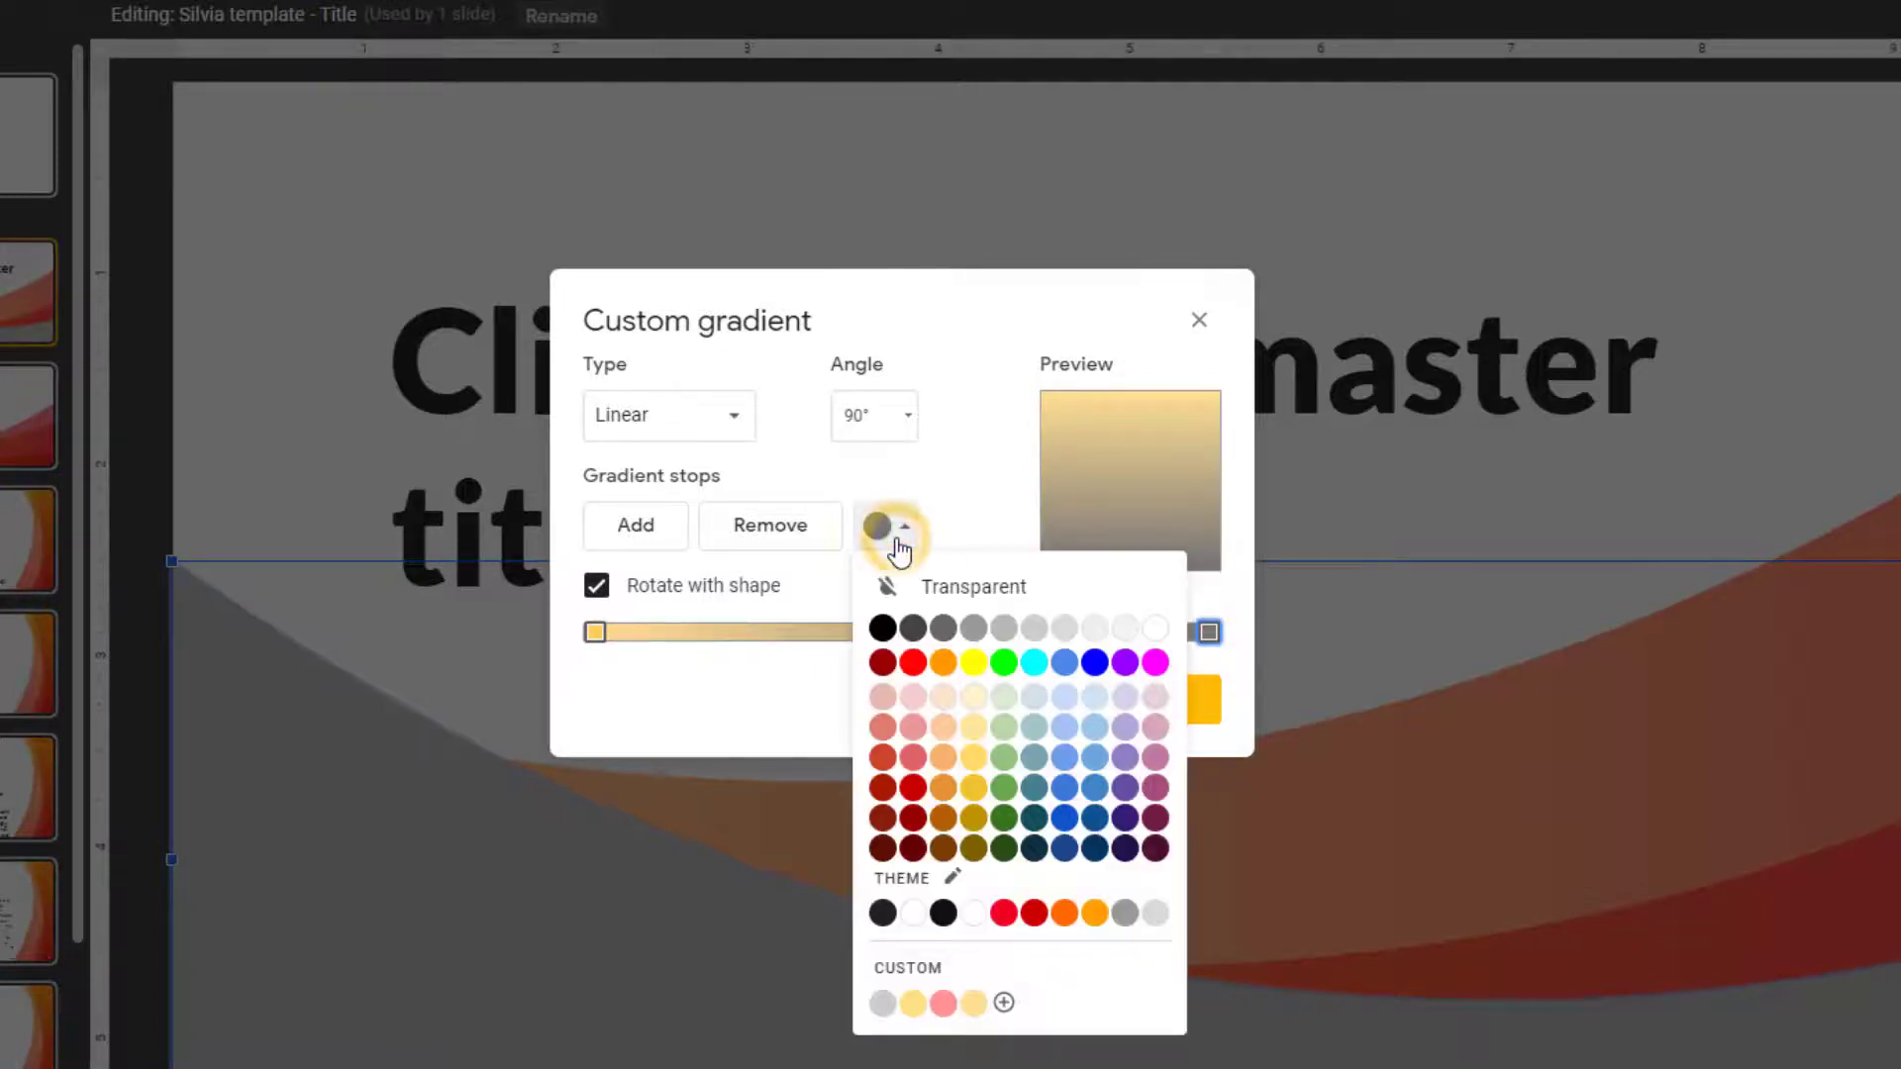
click(924, 968)
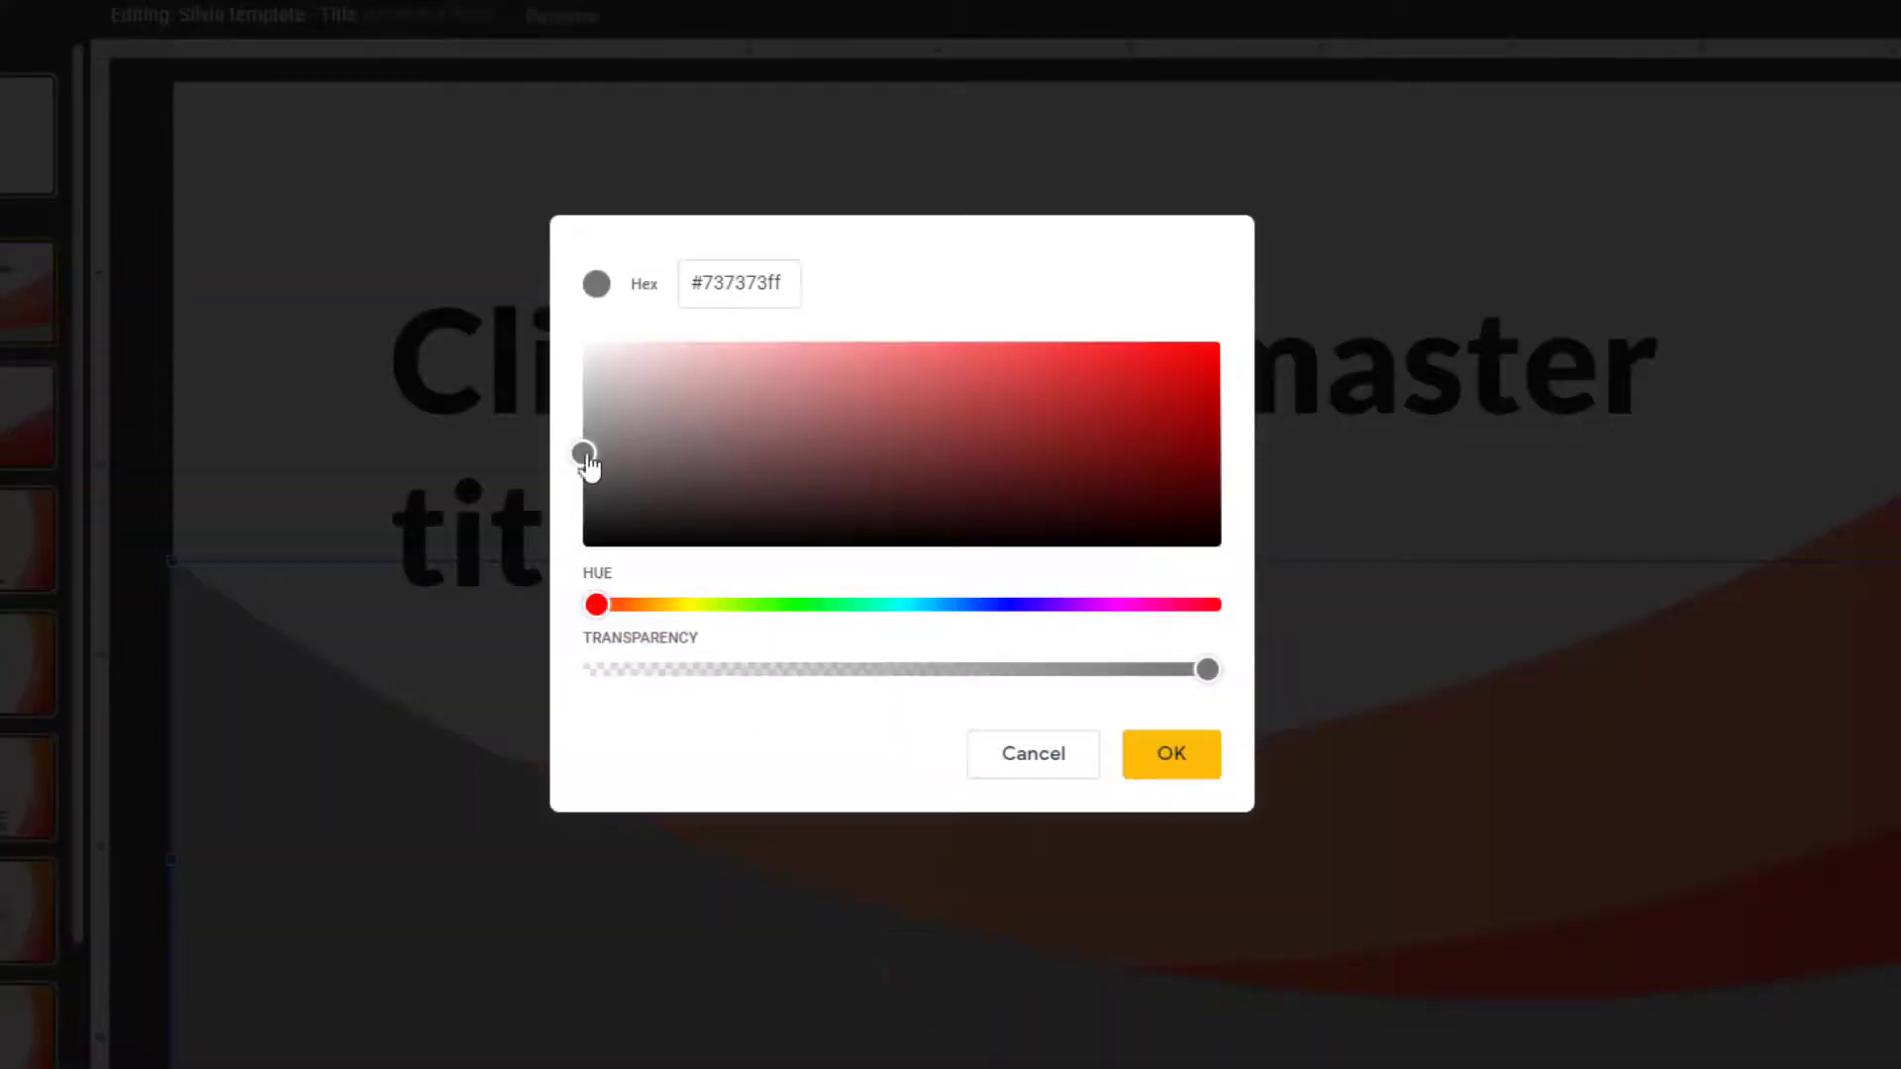
drag(586, 460, 1100, 344)
drag(1206, 670, 911, 677)
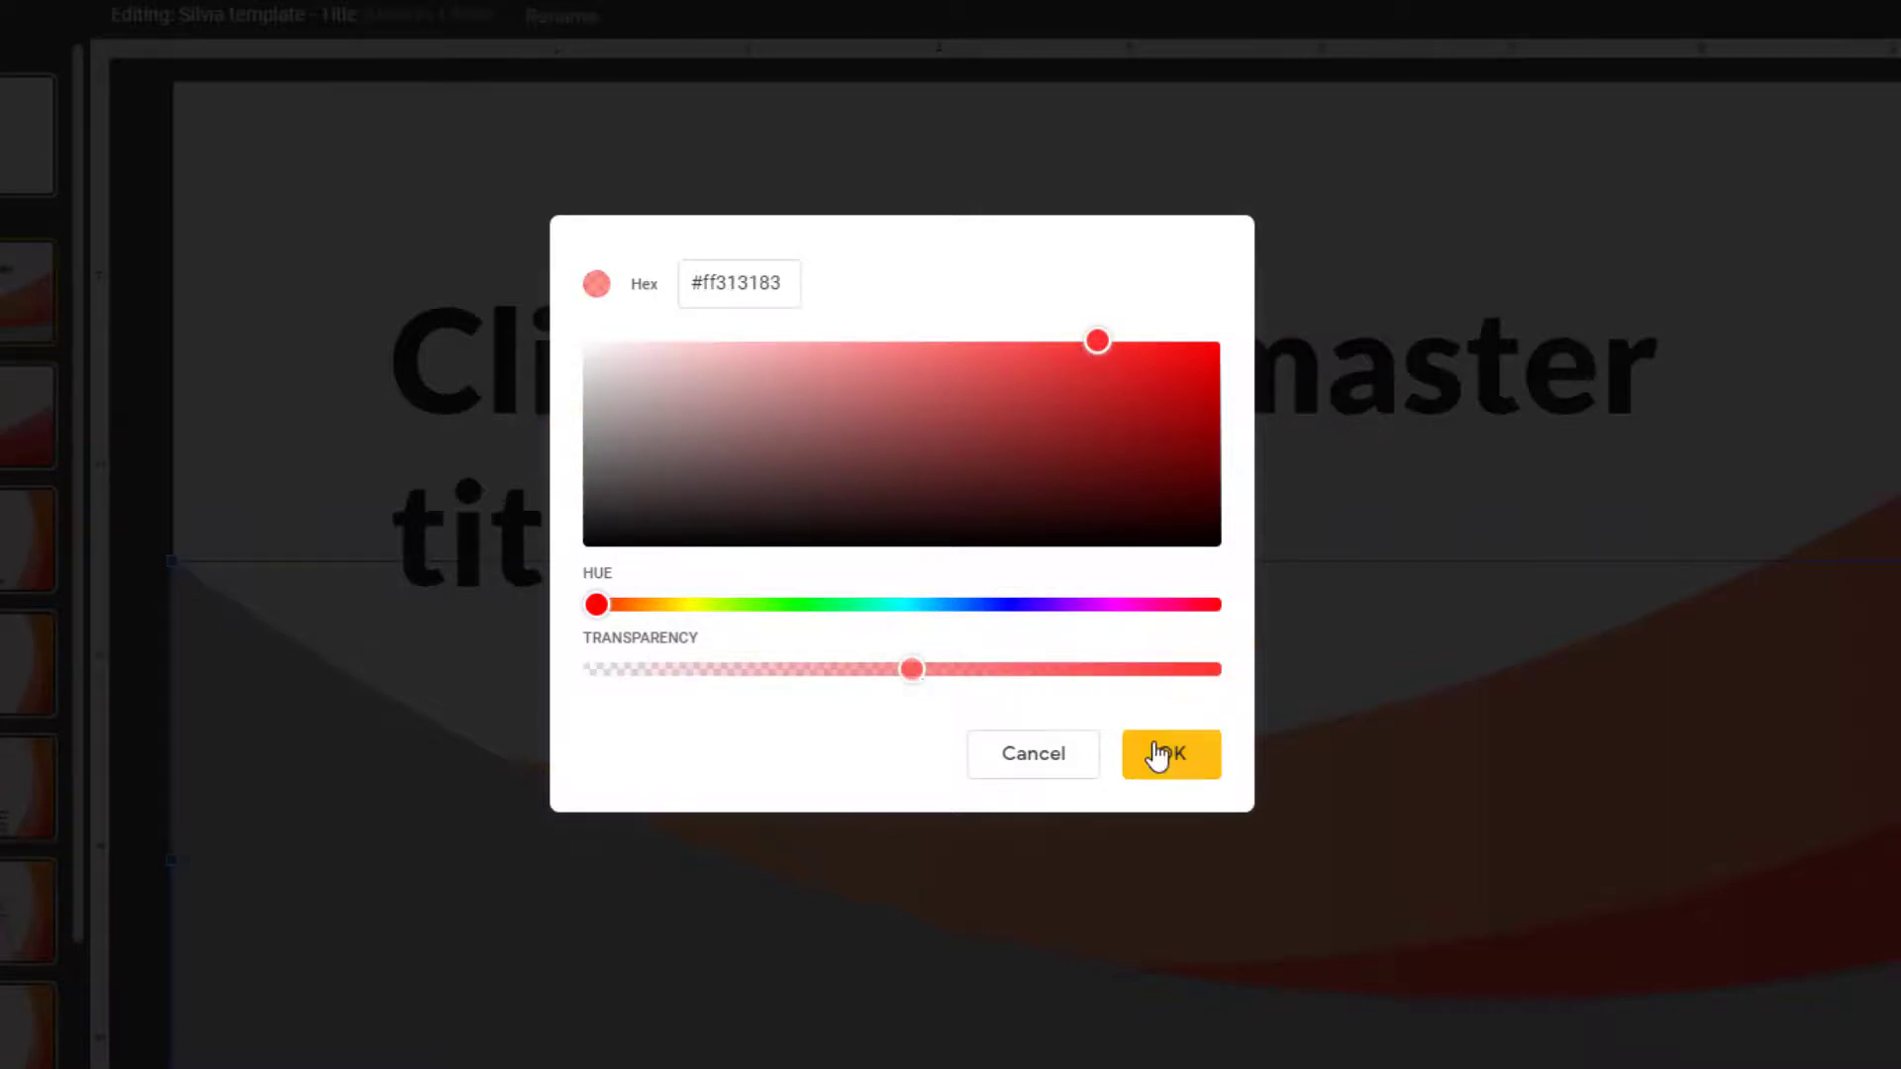
click(1158, 758)
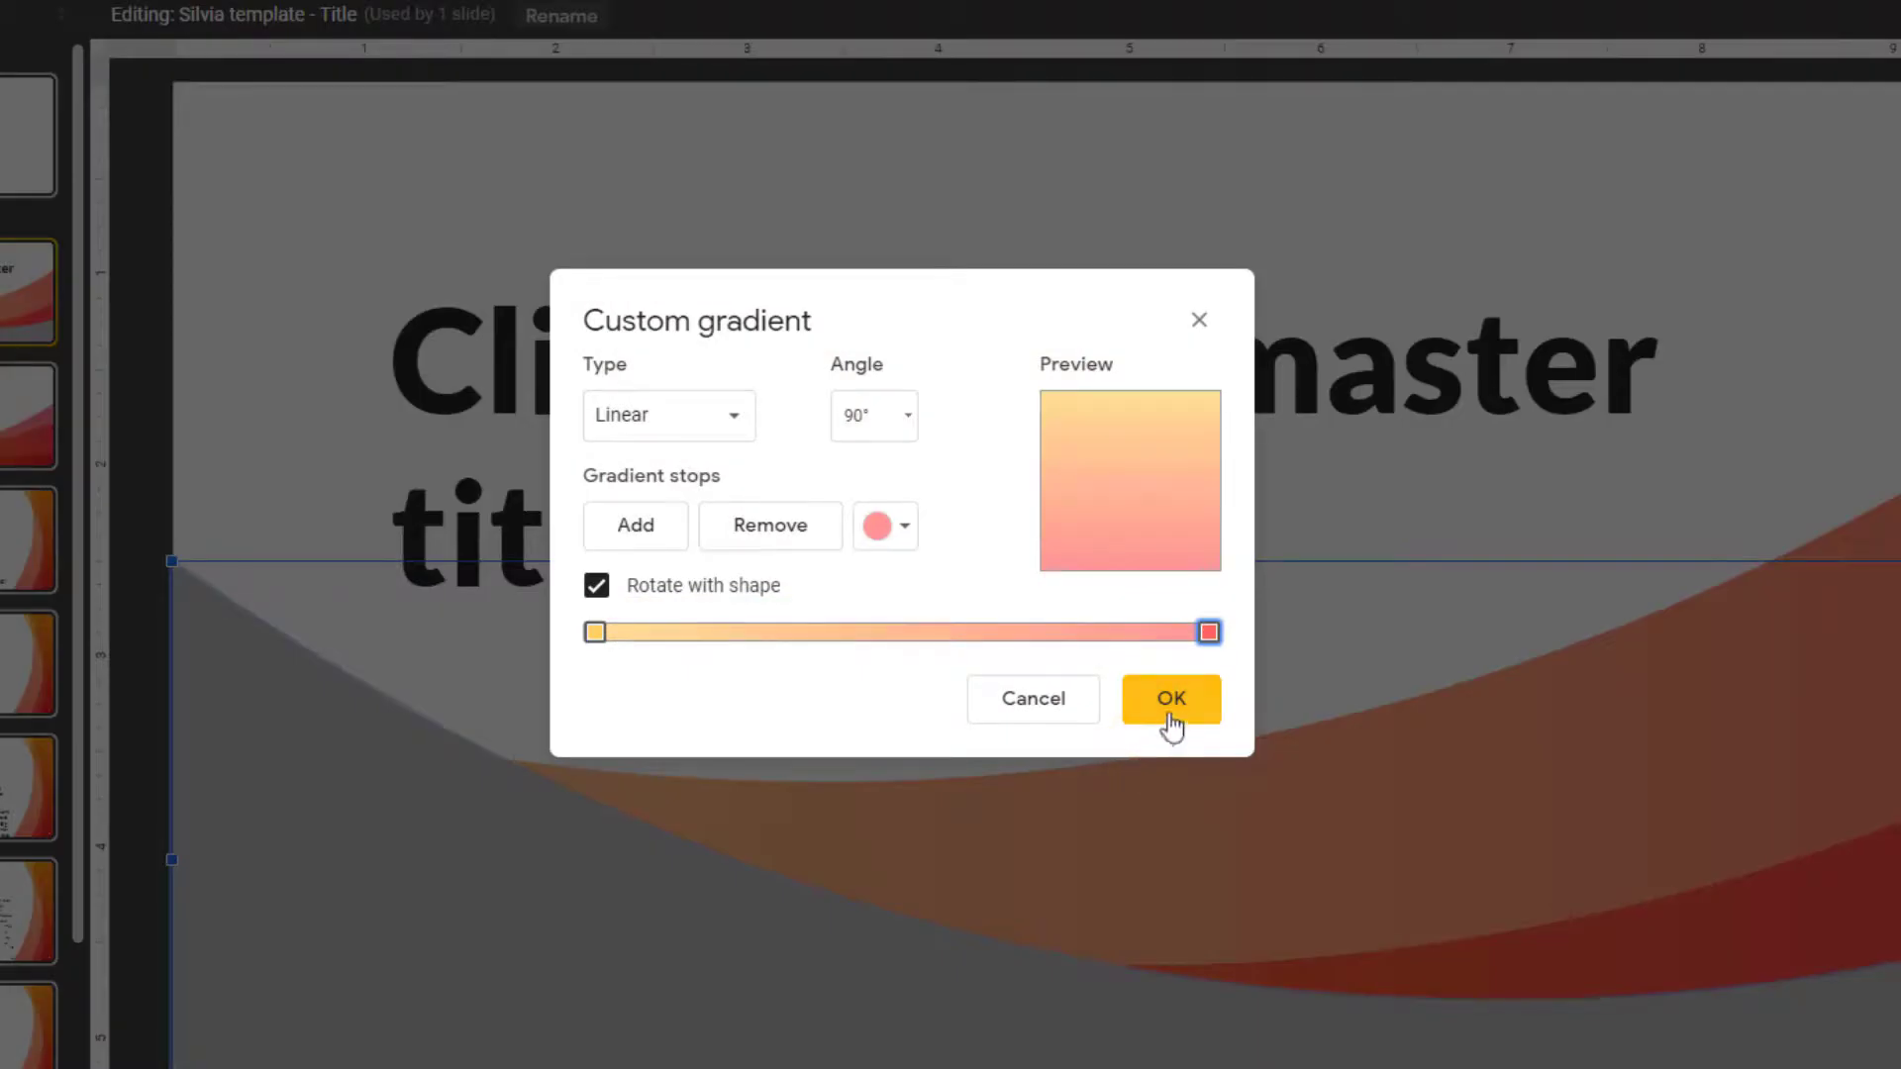
click(1169, 711)
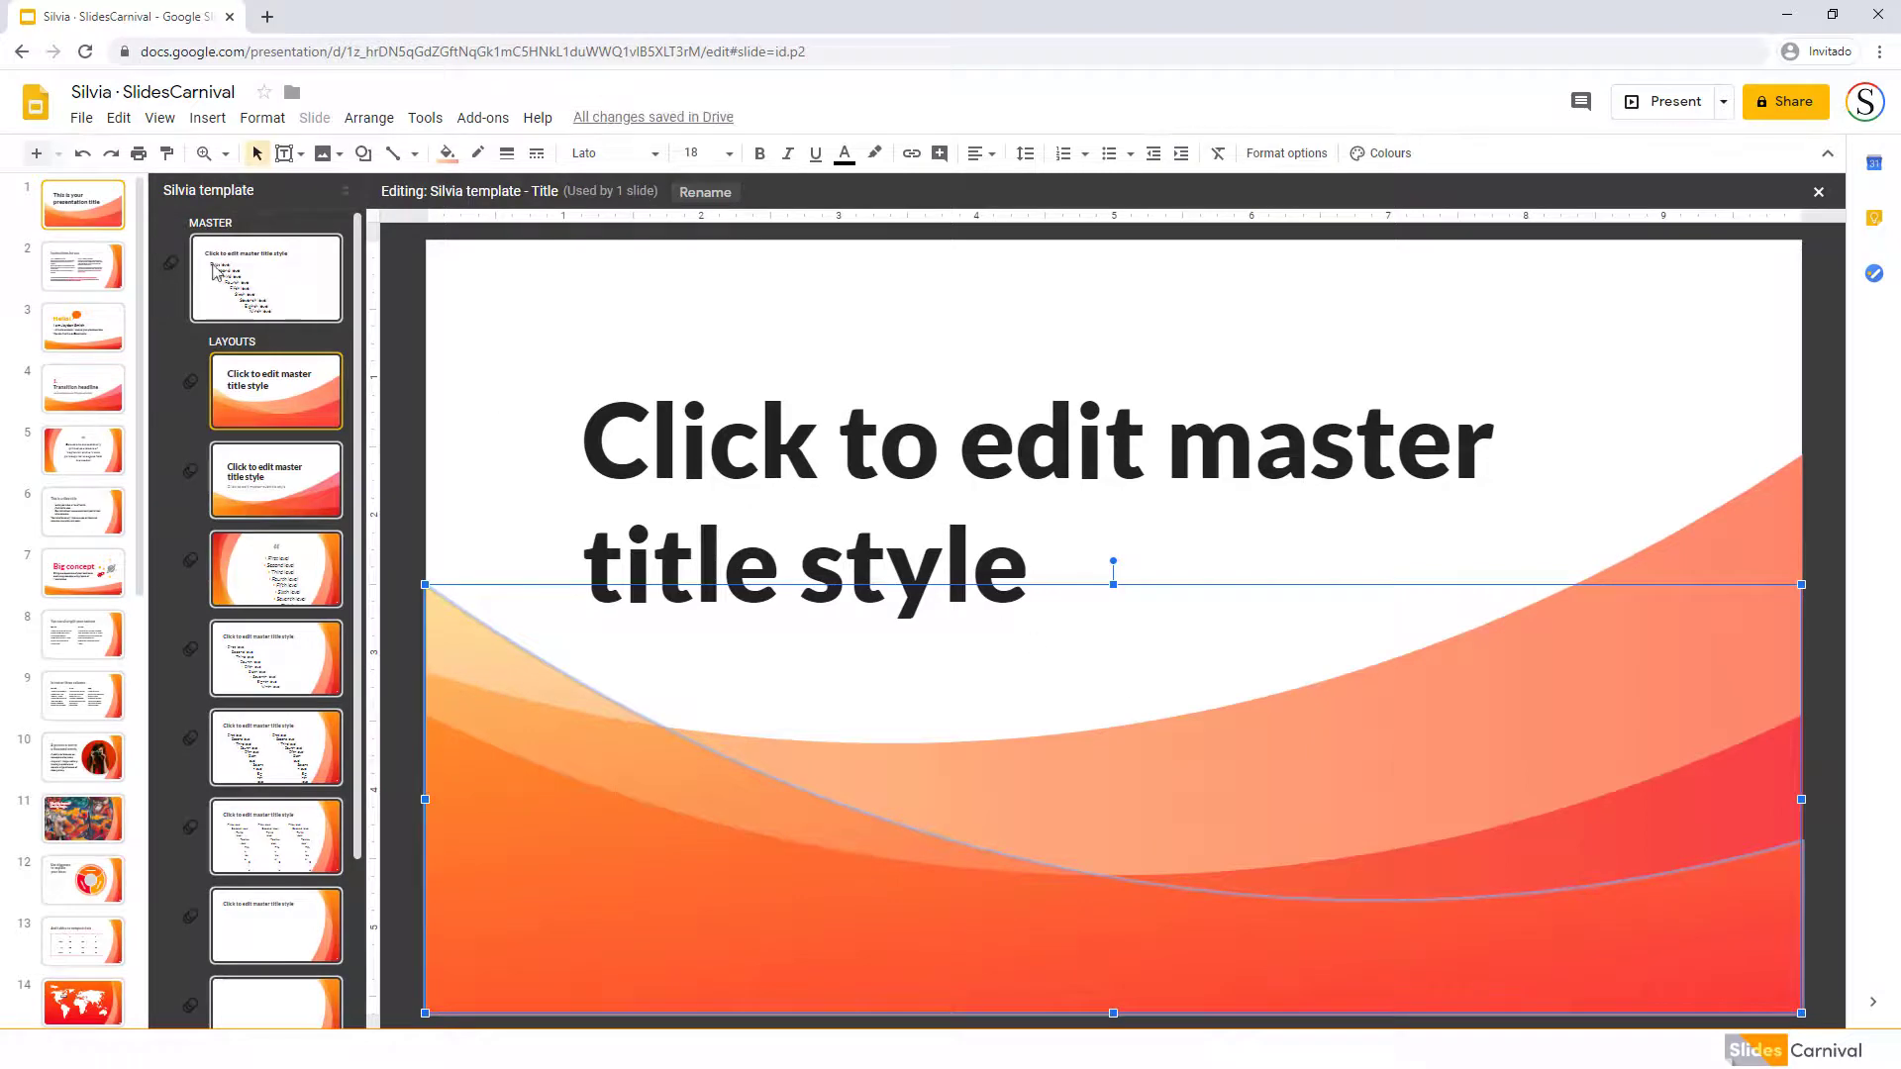
click(100, 220)
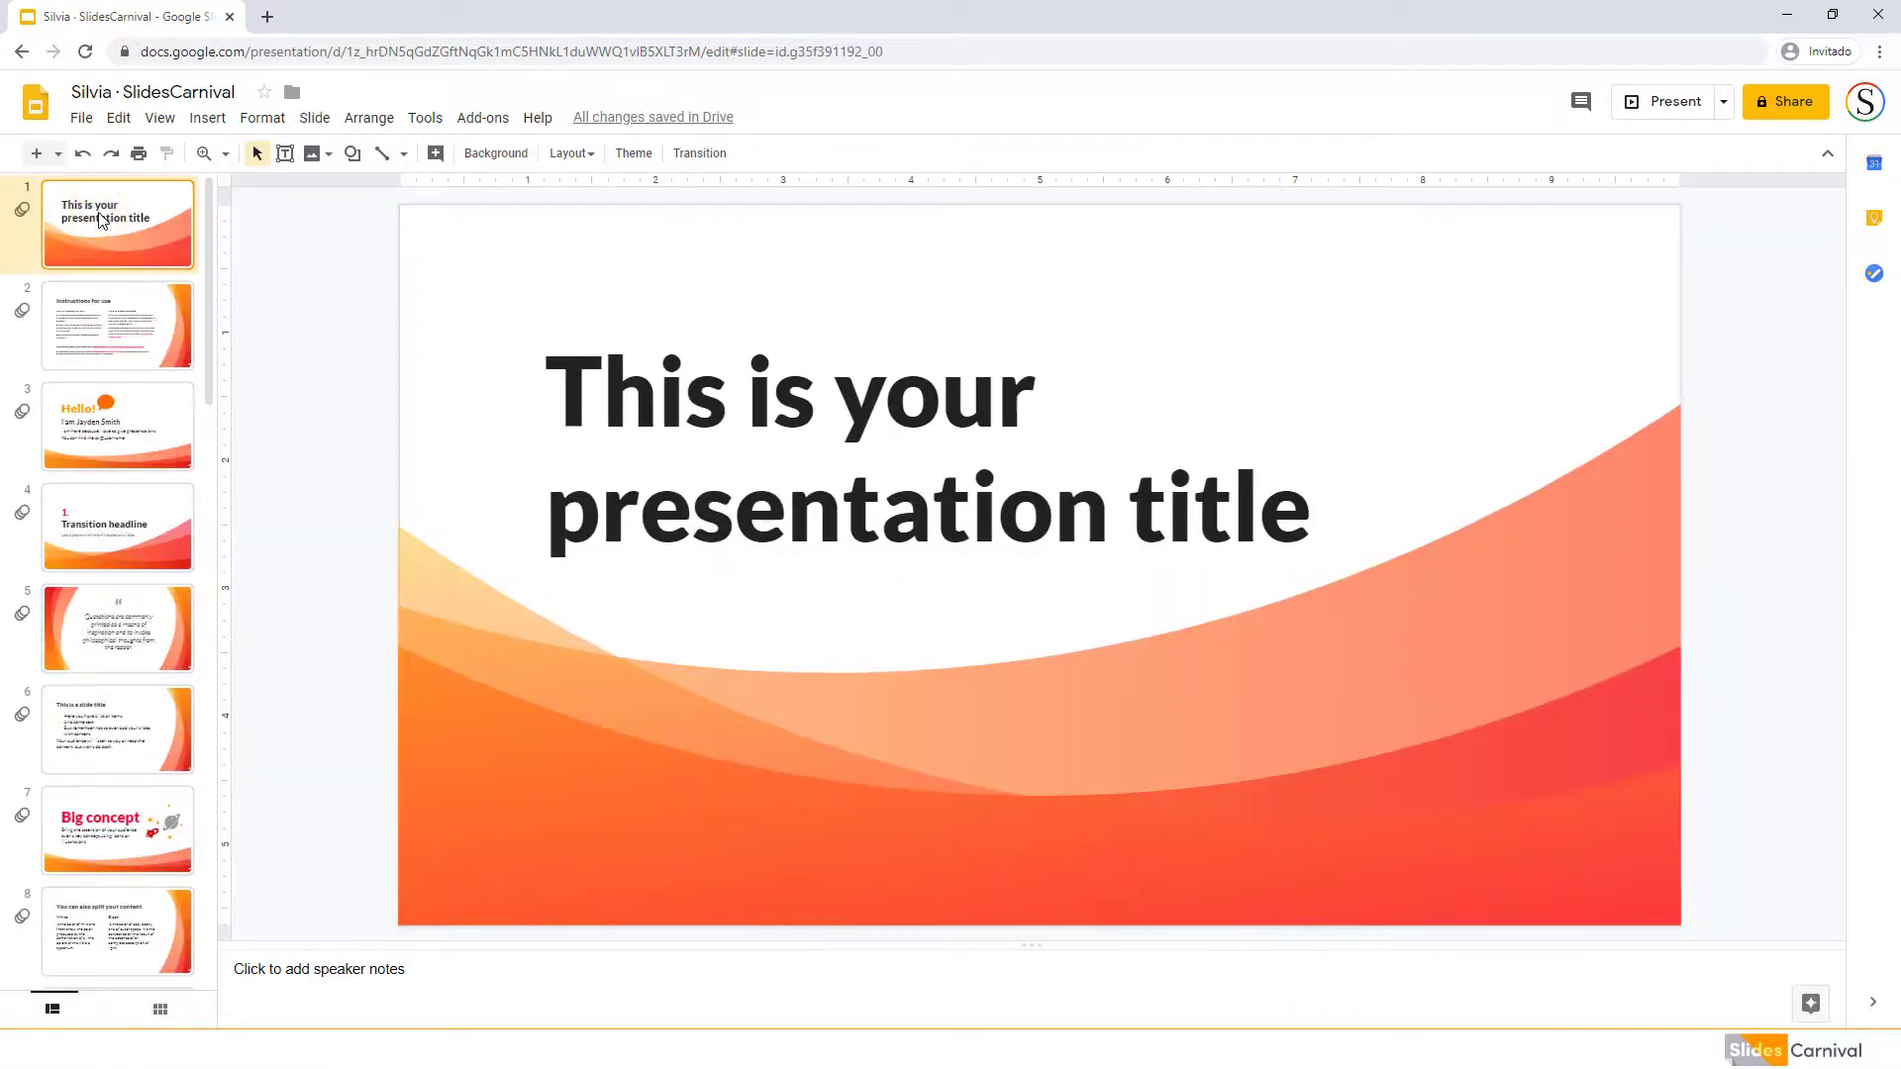